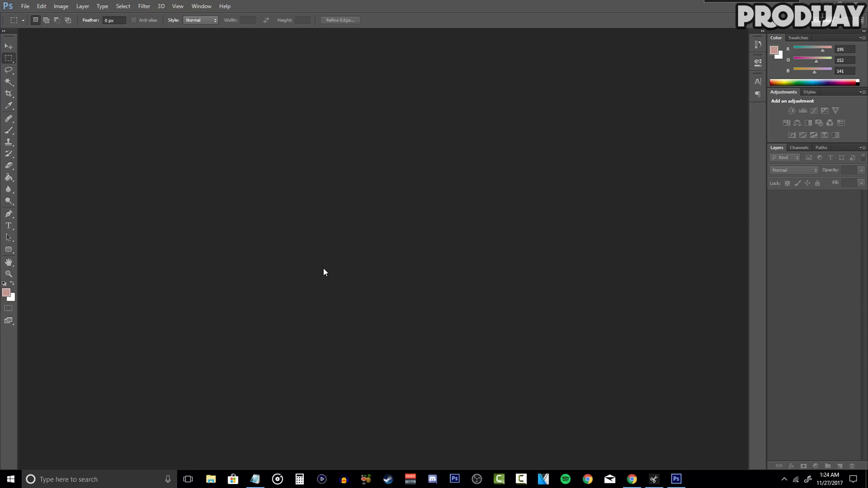
- Create a new 1920×1080 document named 'thumbnail test' from the 1080p thumbnail preset
{"action": "left_click", "coordinate": [25, 6]}
{"action": "left_click", "coordinate": [48, 19]}
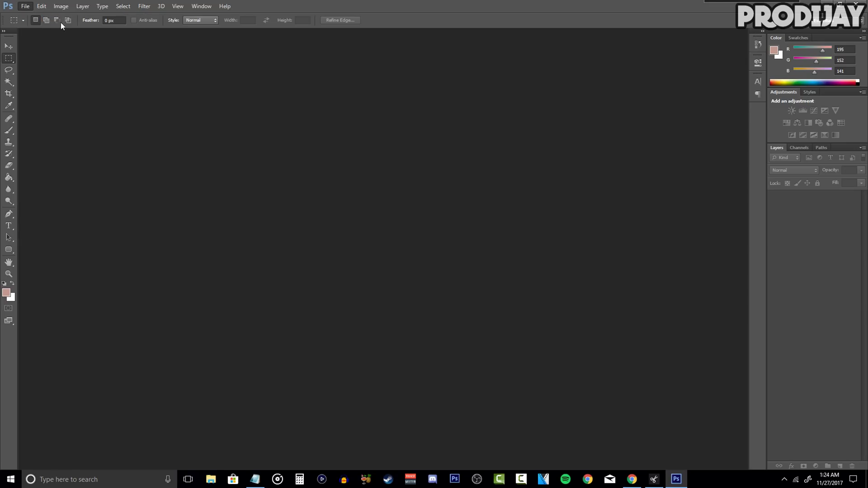
{"action": "left_click", "coordinate": [445, 138]}
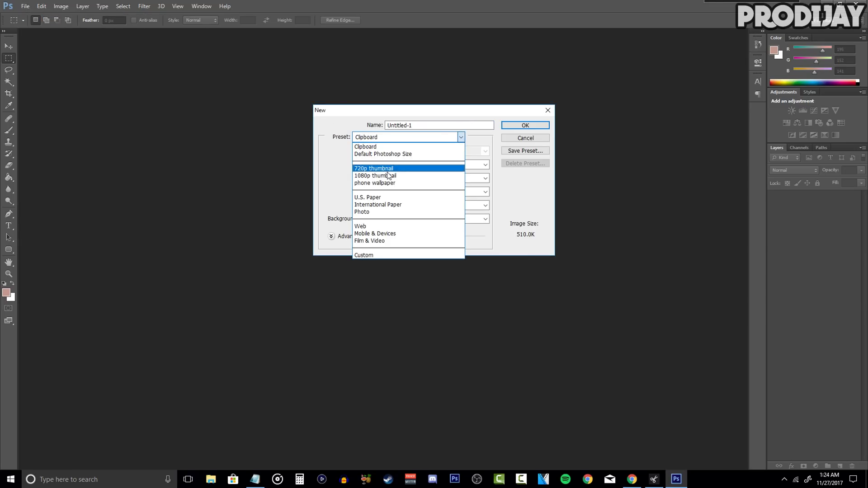
{"action": "left_click", "coordinate": [441, 175]}
{"action": "key", "text": "shift+Tab"}
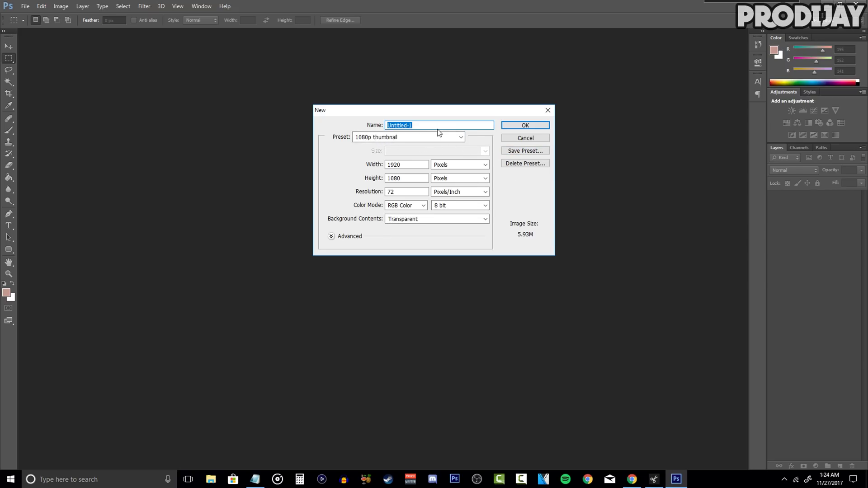
{"action": "type", "text": "thumbnail test"}
{"action": "left_click", "coordinate": [523, 127]}
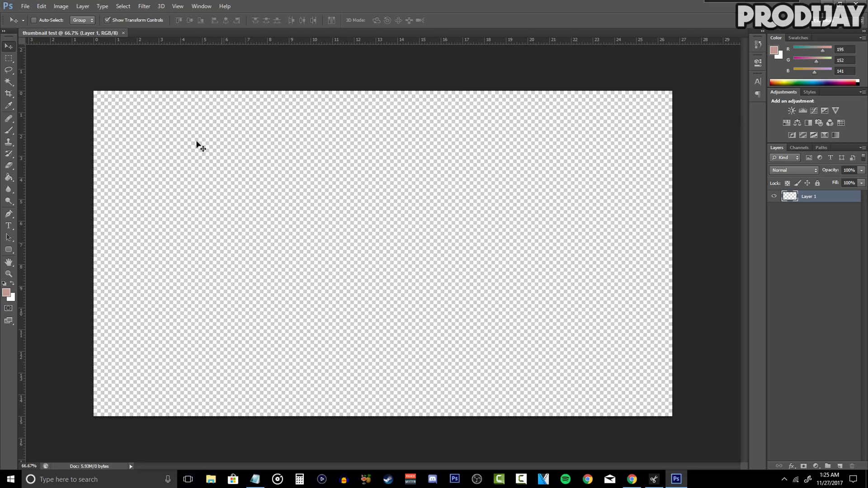
- Open the File menu once the empty 'thumbnail test' canvas is ready
{"action": "left_click", "coordinate": [26, 7]}
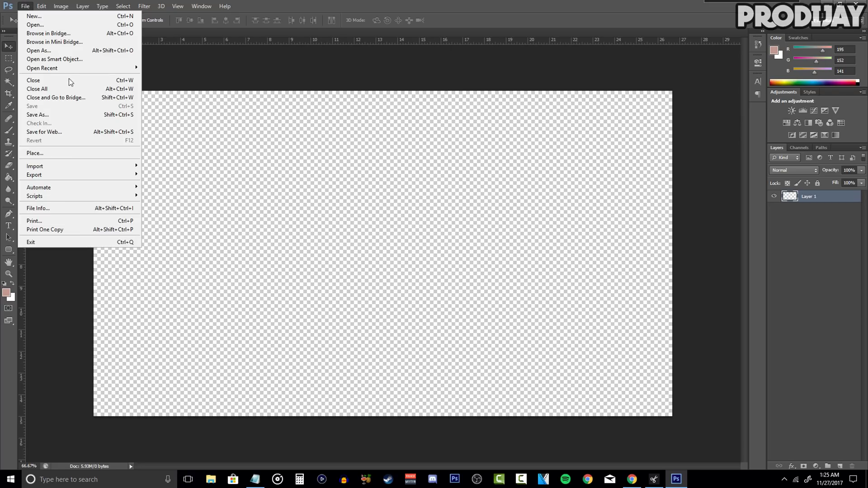
- Place 'thumbnail tutorial background.png', enlarge it to about 128% and position it to cover the canvas
{"action": "left_click", "coordinate": [66, 150]}
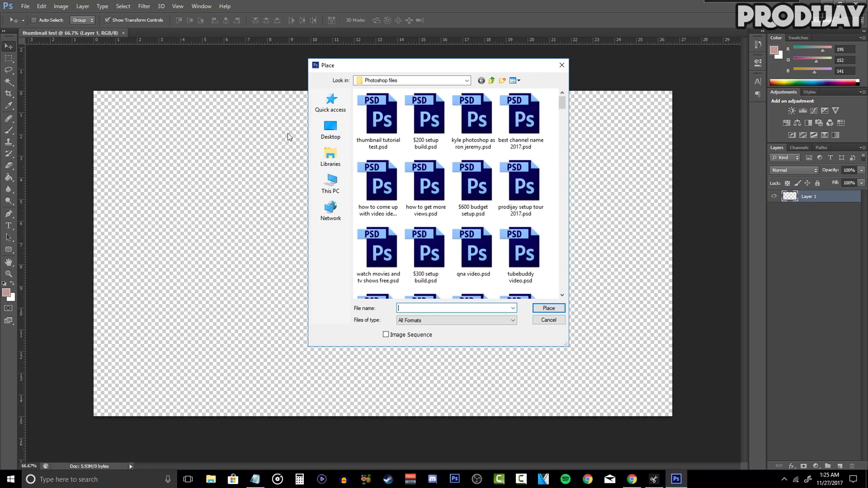
{"action": "left_click", "coordinate": [329, 102]}
{"action": "left_click", "coordinate": [428, 170]}
{"action": "left_click", "coordinate": [549, 308]}
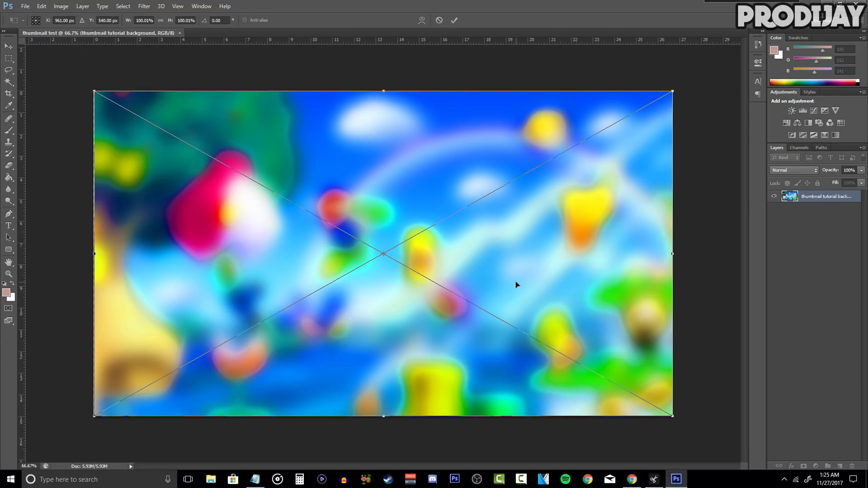
{"action": "left_click_drag", "start_coordinate": [465, 312], "coordinate": [376, 272]}
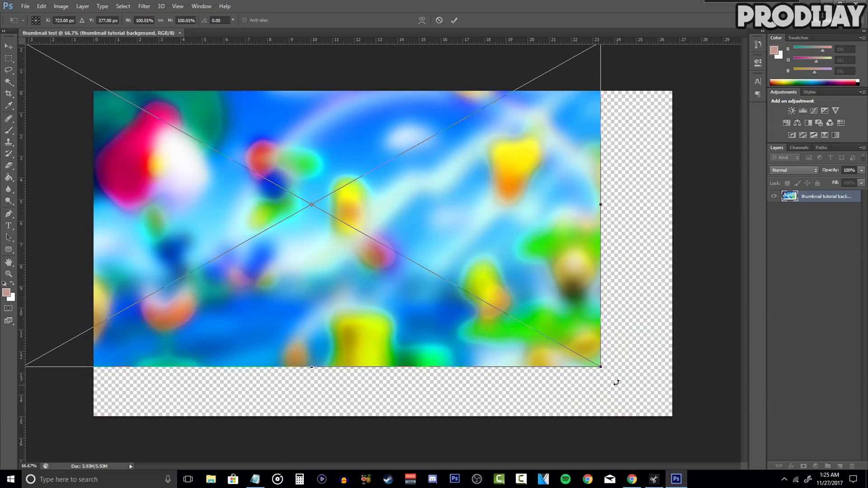
{"action": "left_click_drag", "start_coordinate": [614, 373], "coordinate": [761, 434]}
{"action": "key", "text": "Return"}
{"action": "left_click_drag", "start_coordinate": [477, 298], "coordinate": [408, 297]}
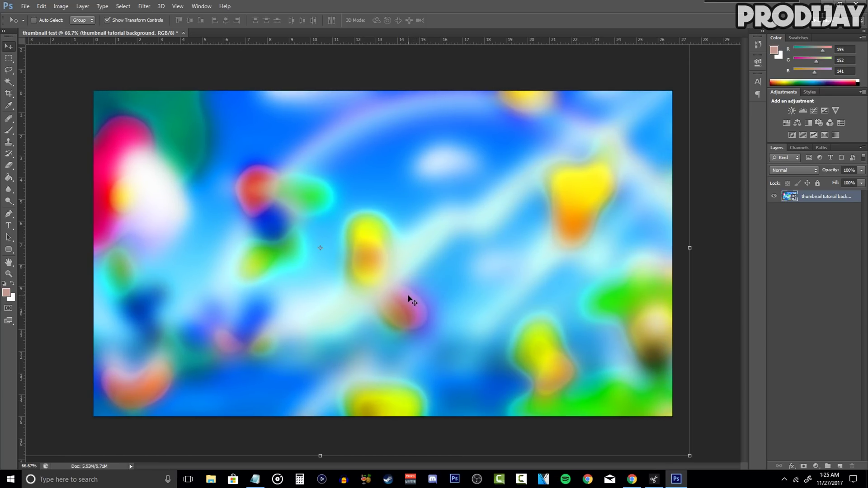
{"action": "left_click", "coordinate": [810, 269]}
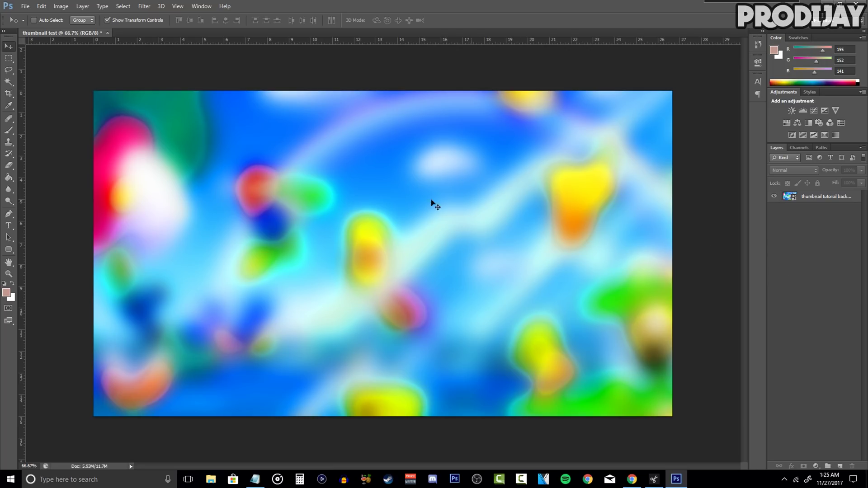
{"action": "left_click", "coordinate": [494, 327]}
{"action": "left_click", "coordinate": [144, 6]}
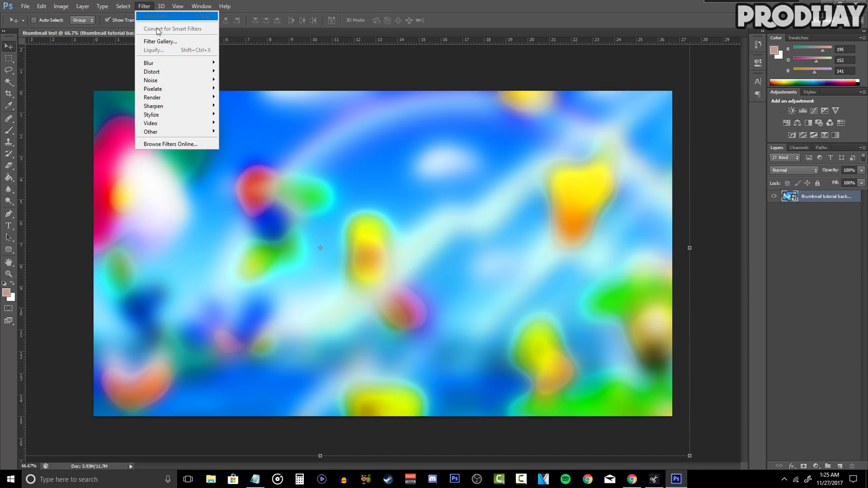
{"action": "mouse_move", "coordinate": [179, 66]}
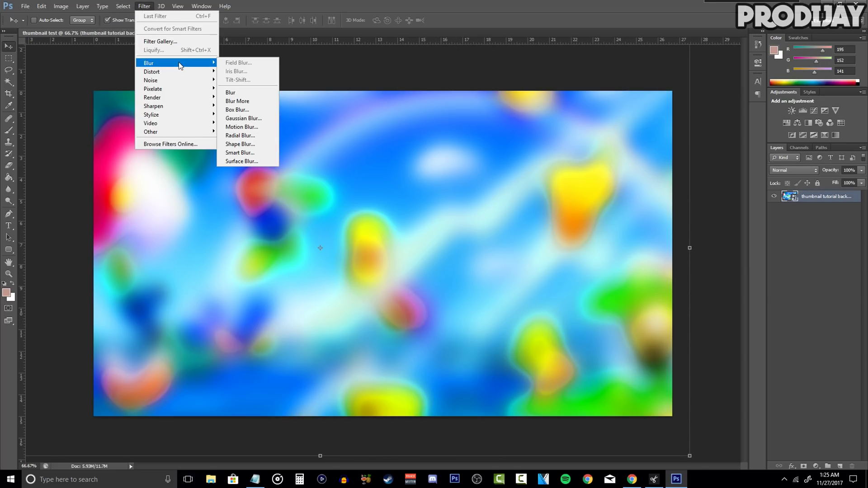
{"action": "left_click", "coordinate": [247, 118]}
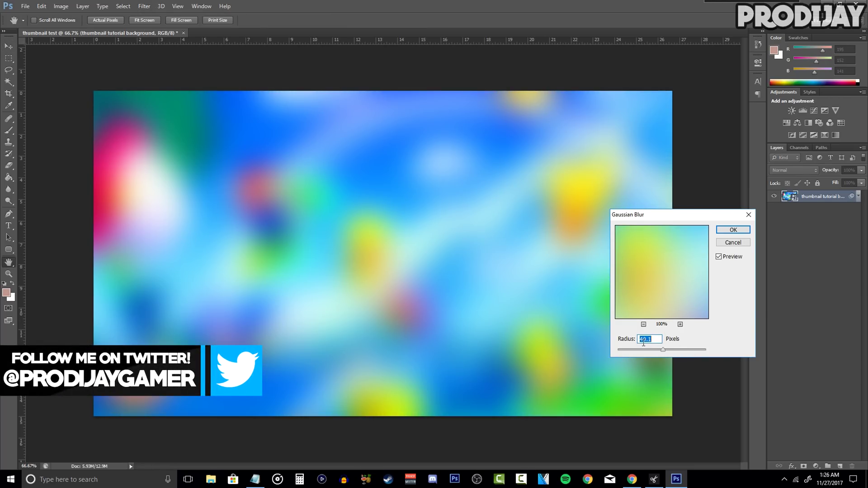
{"action": "left_click_drag", "start_coordinate": [662, 350], "coordinate": [665, 350]}
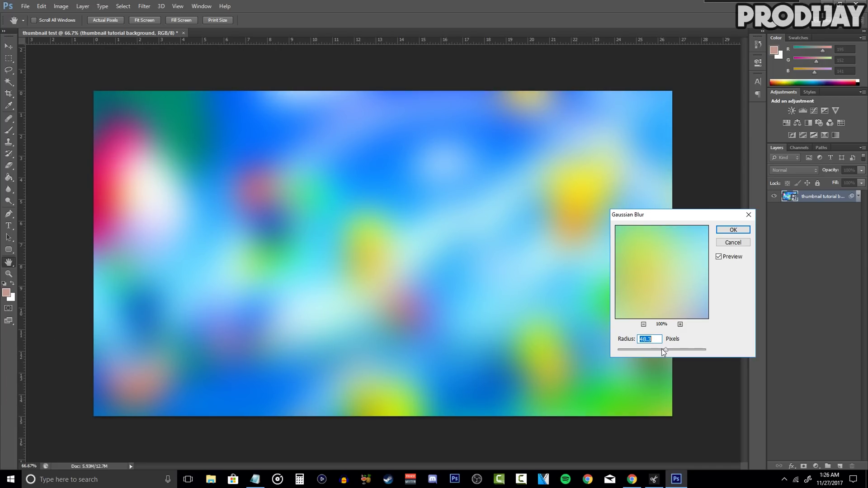
{"action": "left_click", "coordinate": [733, 243]}
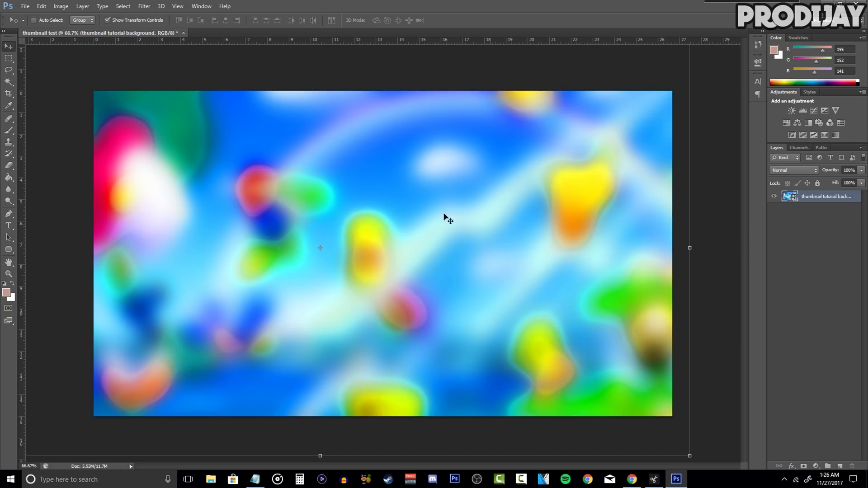
{"action": "left_click", "coordinate": [798, 294]}
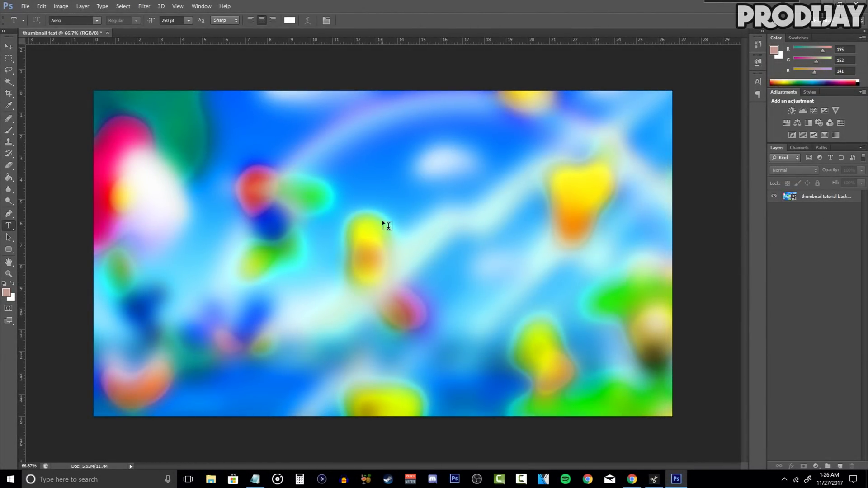
- Choose the font at 250 pt and type BEST in white on the canvas
{"action": "left_click", "coordinate": [97, 20]}
{"action": "mouse_move", "coordinate": [192, 48]}
{"action": "left_mouse_down"}
{"action": "mouse_move", "coordinate": [195, 223]}
{"action": "mouse_move", "coordinate": [196, 33]}
{"action": "left_mouse_up"}
{"action": "left_click", "coordinate": [155, 177]}
{"action": "type", "text": "BEST"}
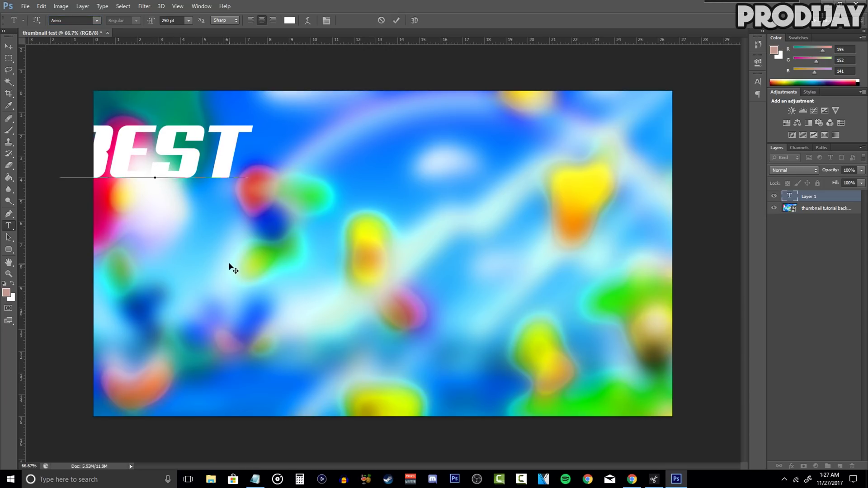
{"action": "left_click", "coordinate": [8, 47]}
- Move BEST further onto the canvas and begin scaling it up to about 150%
{"action": "left_click_drag", "start_coordinate": [199, 149], "coordinate": [271, 149]}
{"action": "key", "text": "ctrl+t"}
{"action": "left_click_drag", "start_coordinate": [324, 192], "coordinate": [413, 266]}
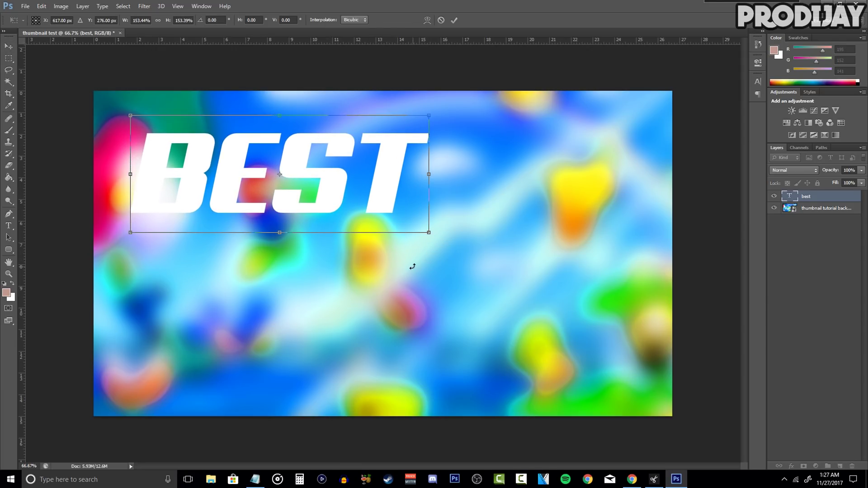
- Apply the ~150% scale, move BEST top-left and add a vertical guide along its left edge
{"action": "key", "text": "Return"}
{"action": "left_click_drag", "start_coordinate": [319, 192], "coordinate": [294, 163]}
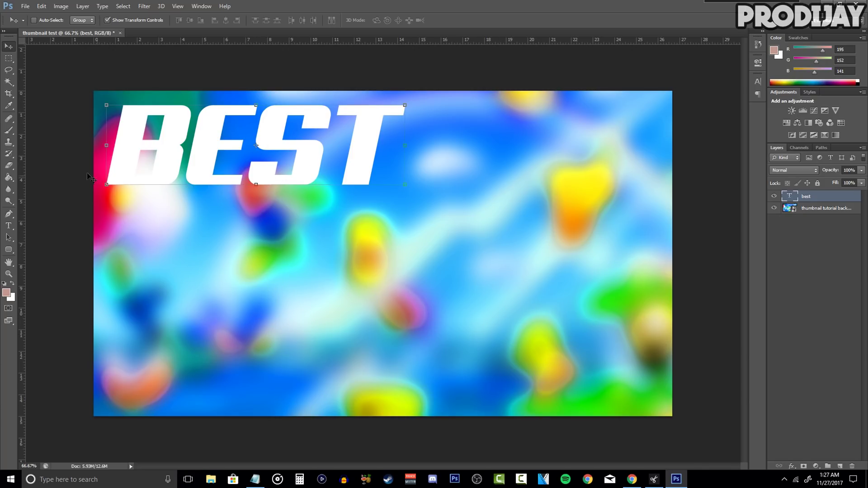
{"action": "left_click_drag", "start_coordinate": [23, 191], "coordinate": [106, 186]}
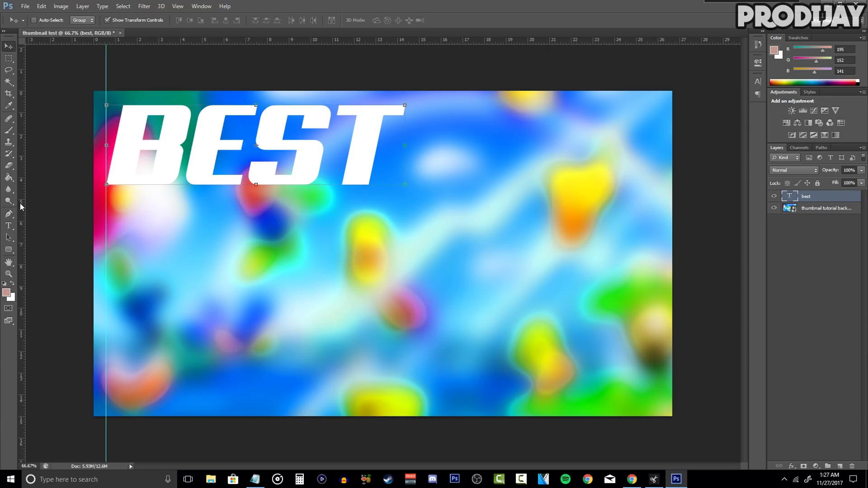
{"action": "left_click_drag", "start_coordinate": [22, 207], "coordinate": [9, 188]}
{"action": "left_click", "coordinate": [801, 256]}
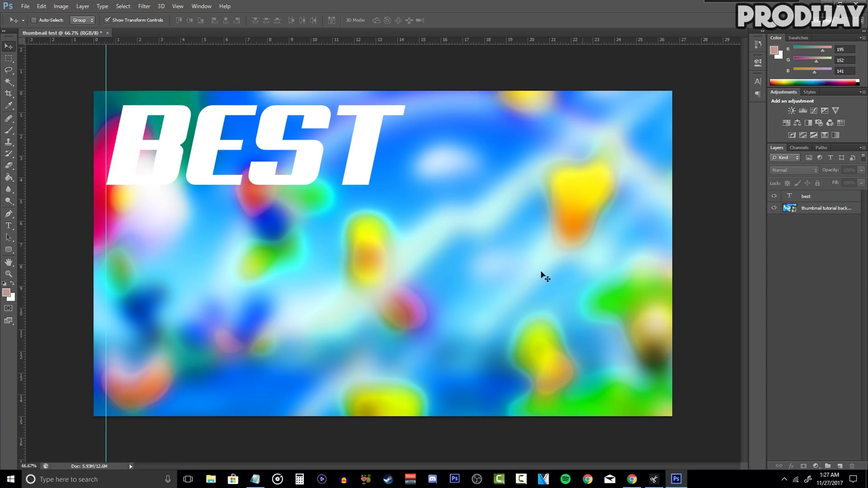
- Try bevel, stroke and drop shadow in BEST's Blending Options, then cancel the changes
{"action": "left_click", "coordinate": [812, 197]}
{"action": "right_click", "coordinate": [812, 198]}
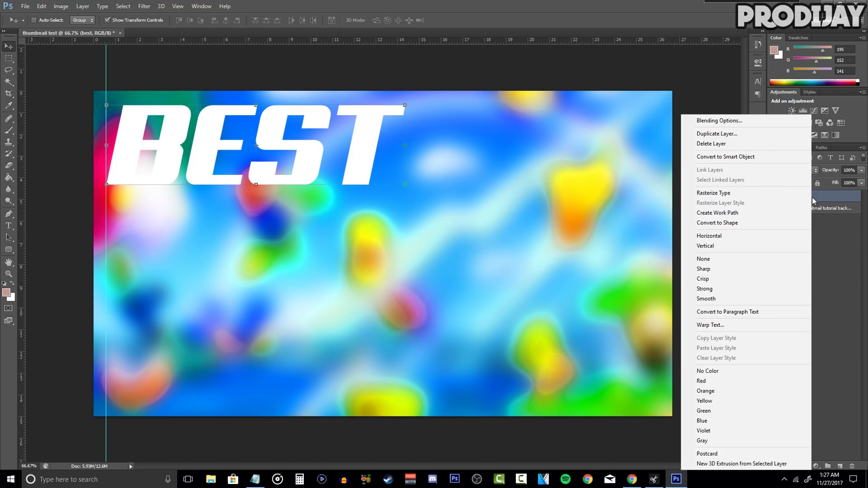
{"action": "left_click", "coordinate": [725, 123]}
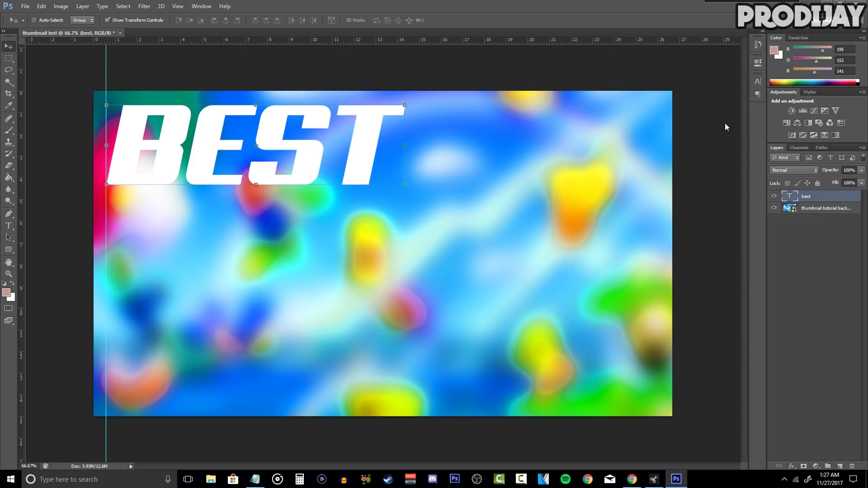
{"action": "left_click_drag", "start_coordinate": [639, 250], "coordinate": [574, 103]}
{"action": "left_click", "coordinate": [495, 137]}
{"action": "left_click", "coordinate": [486, 167]}
{"action": "left_click", "coordinate": [475, 166]}
{"action": "left_click", "coordinate": [494, 177]}
{"action": "left_click", "coordinate": [475, 247]}
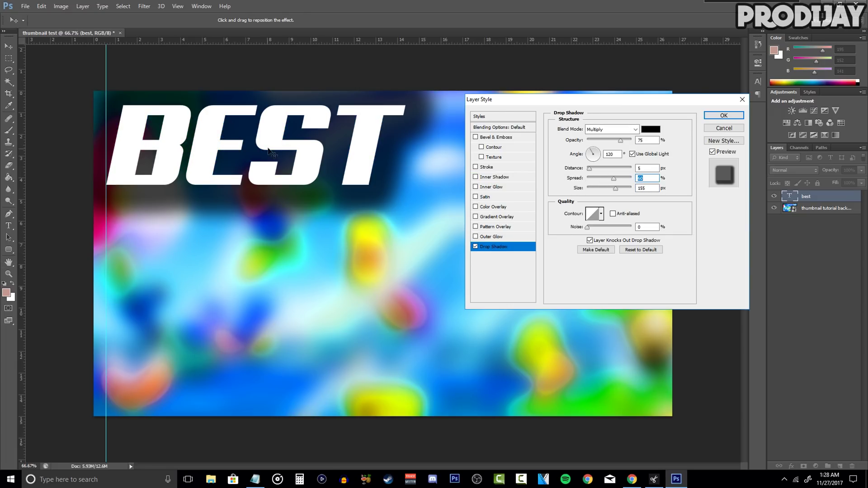
{"action": "left_click", "coordinate": [475, 247]}
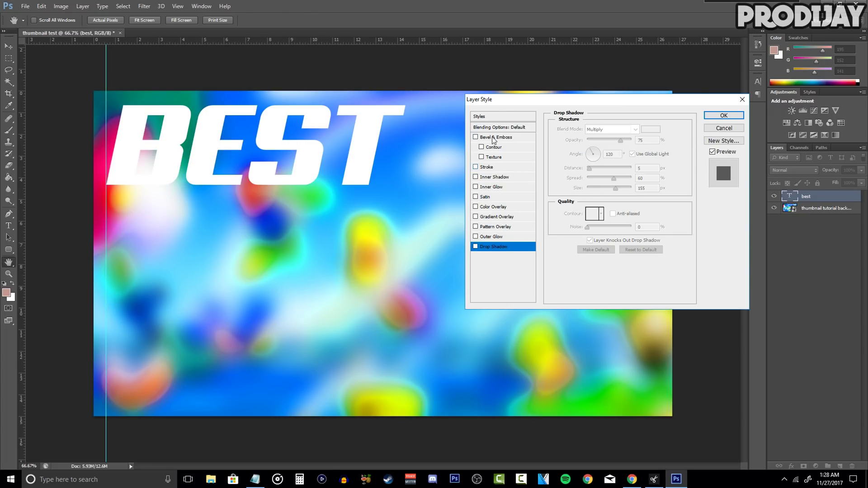
{"action": "left_click", "coordinate": [724, 128]}
- Apply a preset style to BEST, then turn off its drop shadow, keeping stroke and gradient overlay
{"action": "left_click", "coordinate": [809, 91]}
{"action": "left_click", "coordinate": [803, 132]}
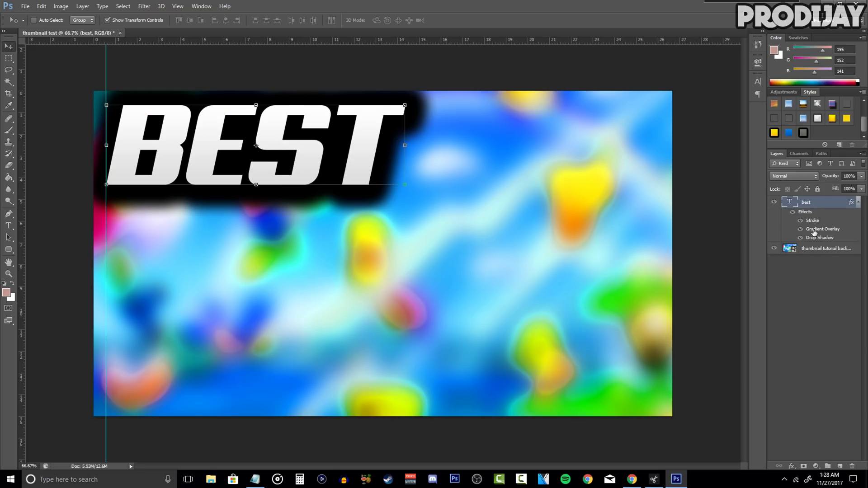
{"action": "double_click", "coordinate": [808, 212]}
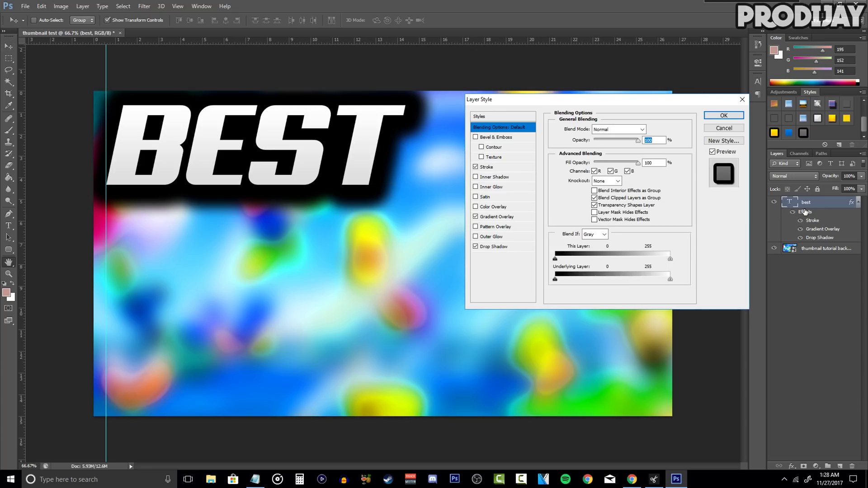
{"action": "left_click", "coordinate": [502, 167]}
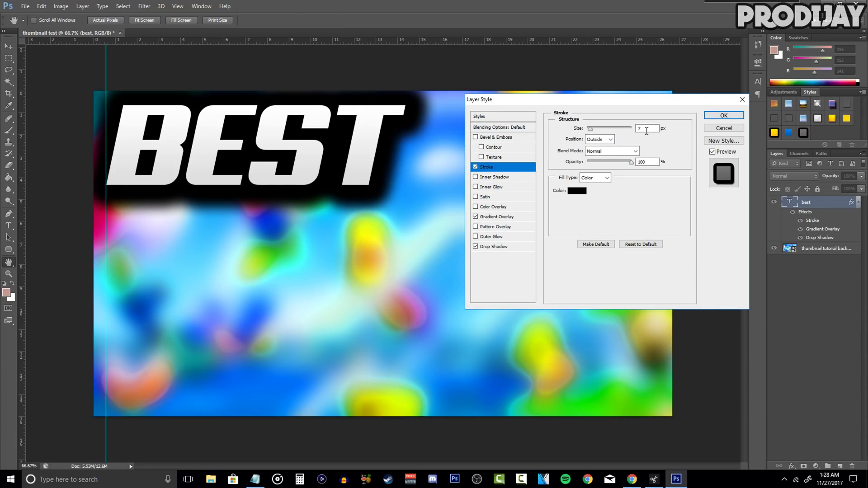
{"action": "left_click", "coordinate": [497, 217]}
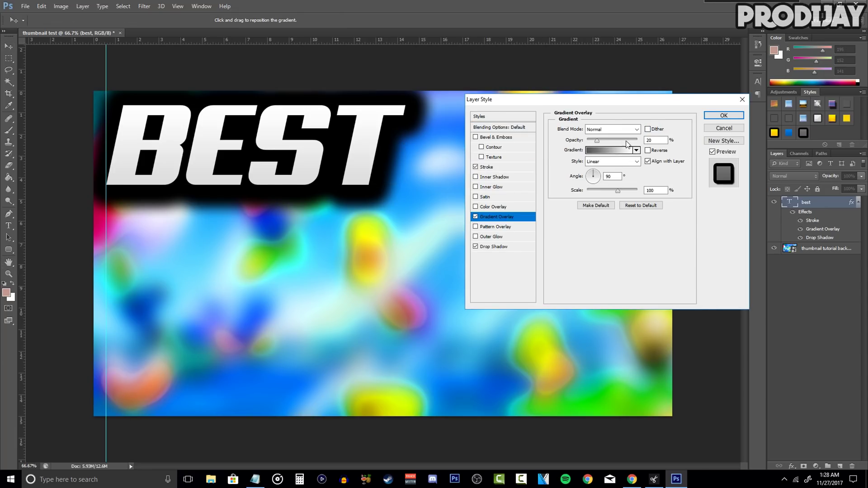
{"action": "left_click", "coordinate": [497, 247]}
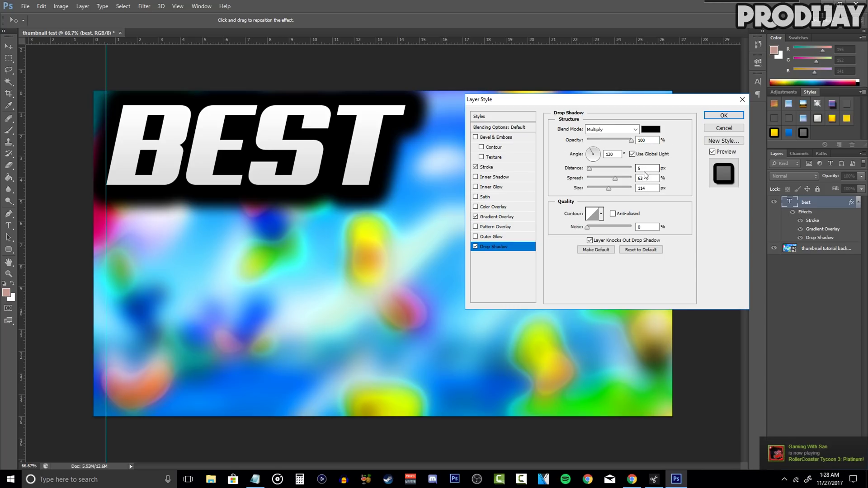
{"action": "left_click", "coordinate": [475, 247]}
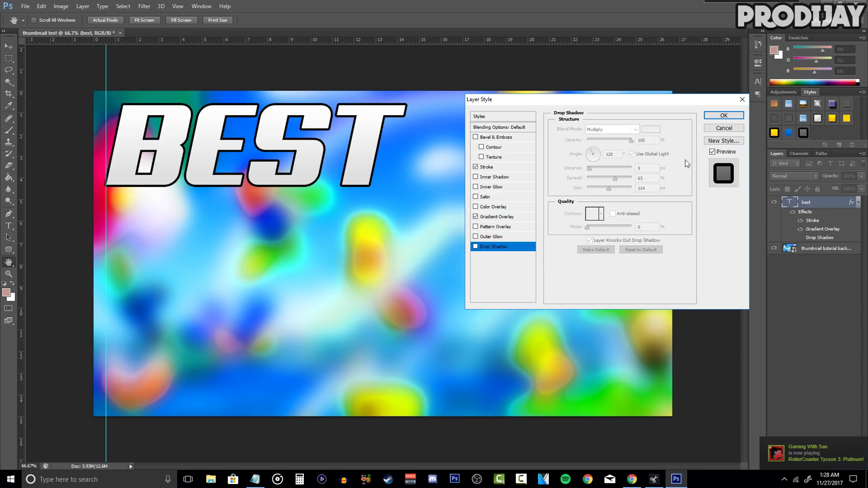
{"action": "left_click", "coordinate": [493, 217]}
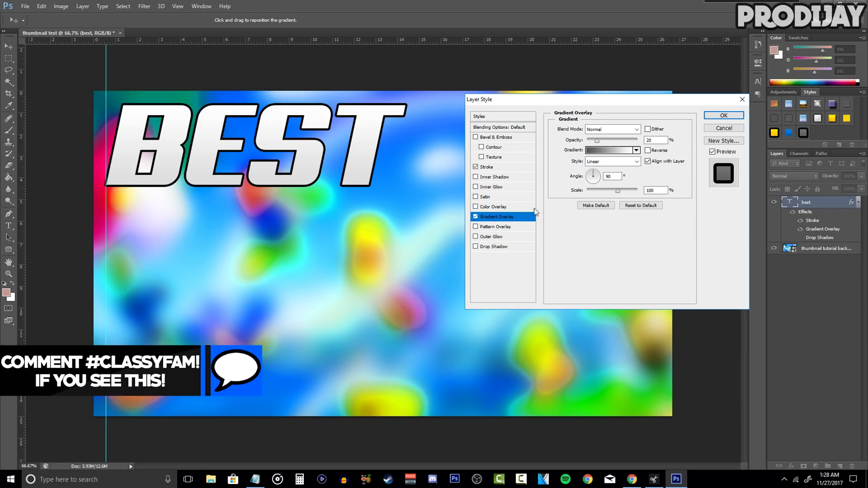
{"action": "left_click", "coordinate": [607, 156]}
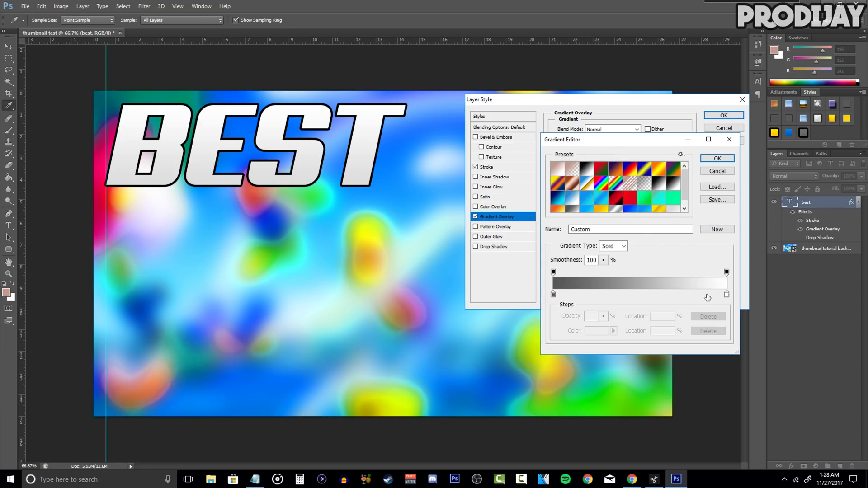
{"action": "scroll", "coordinate": [619, 186], "scroll_direction": "down", "scroll_amount": 1}
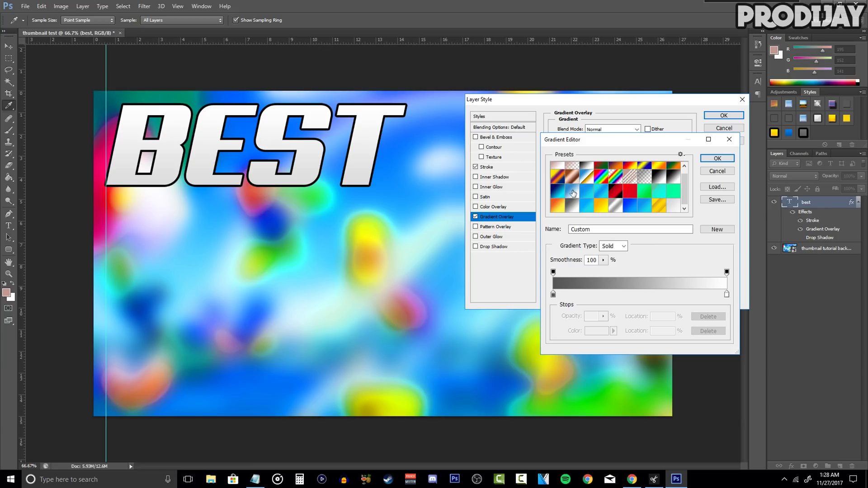
{"action": "left_click", "coordinate": [730, 140]}
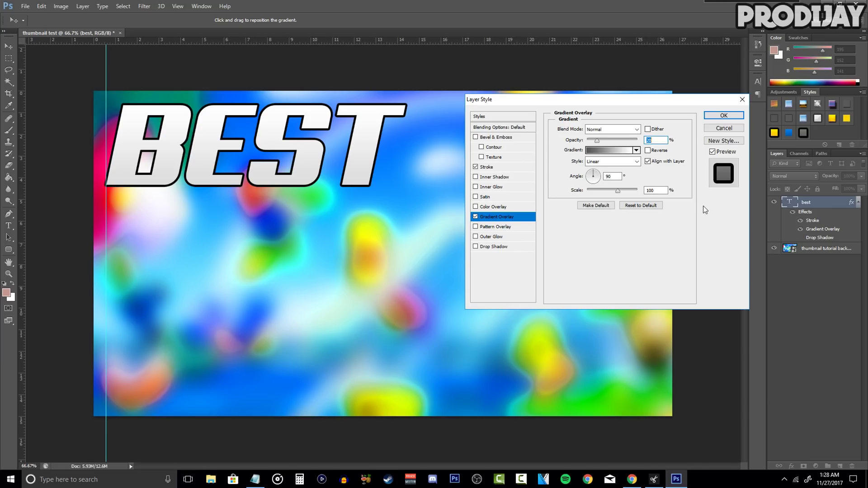
{"action": "left_click", "coordinate": [724, 116]}
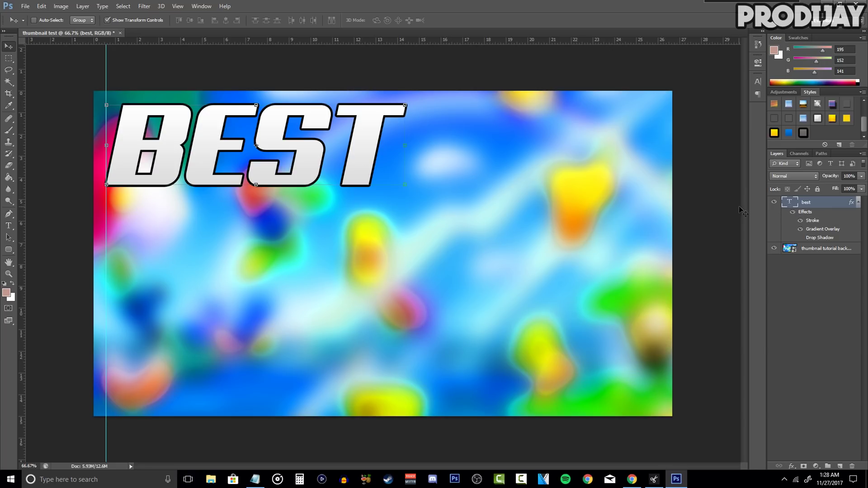
- Duplicate the BEST layer, move the copy below it and retype it as VIDEO
{"action": "right_click", "coordinate": [801, 204]}
{"action": "left_click", "coordinate": [830, 280]}
{"action": "right_click", "coordinate": [827, 206]}
{"action": "left_click", "coordinate": [764, 129]}
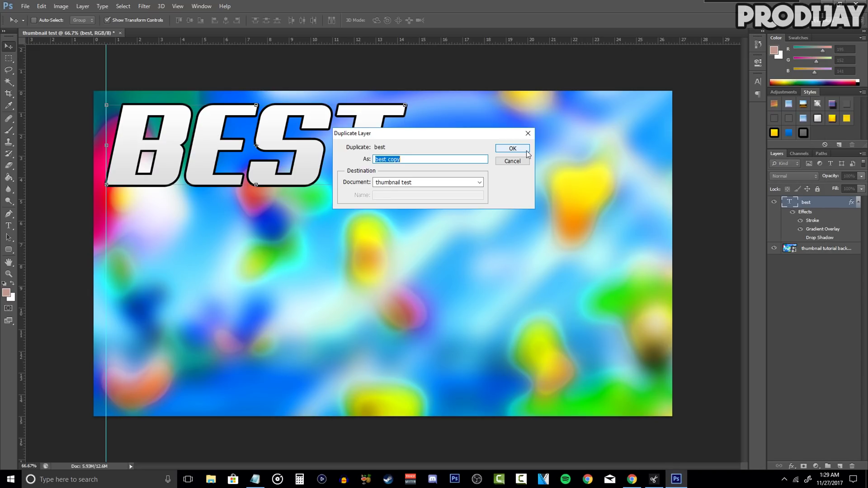
{"action": "left_click", "coordinate": [512, 149]}
{"action": "left_click_drag", "start_coordinate": [282, 146], "coordinate": [283, 240]}
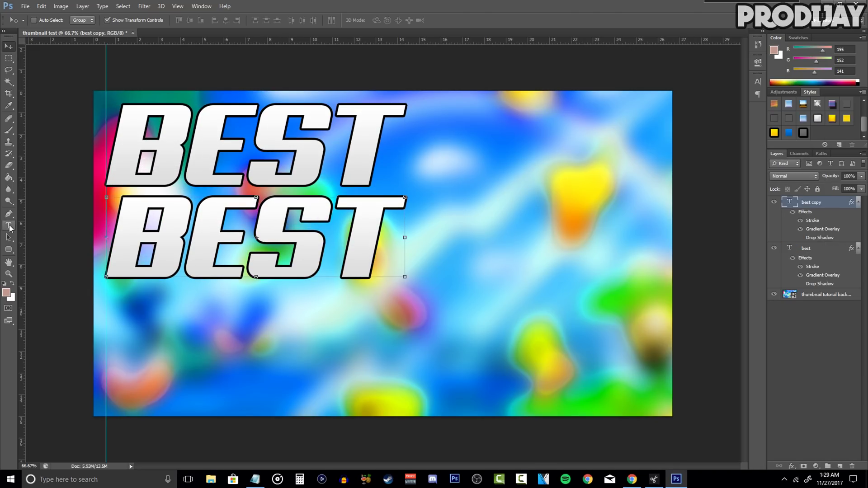
{"action": "double_click", "coordinate": [176, 231]}
{"action": "type", "text": "video"}
{"action": "key", "text": "ctrl+Return"}
{"action": "mouse_move", "coordinate": [179, 233]}
{"action": "left_mouse_down"}
{"action": "mouse_move", "coordinate": [186, 217]}
{"action": "mouse_move", "coordinate": [179, 224]}
{"action": "left_mouse_up"}
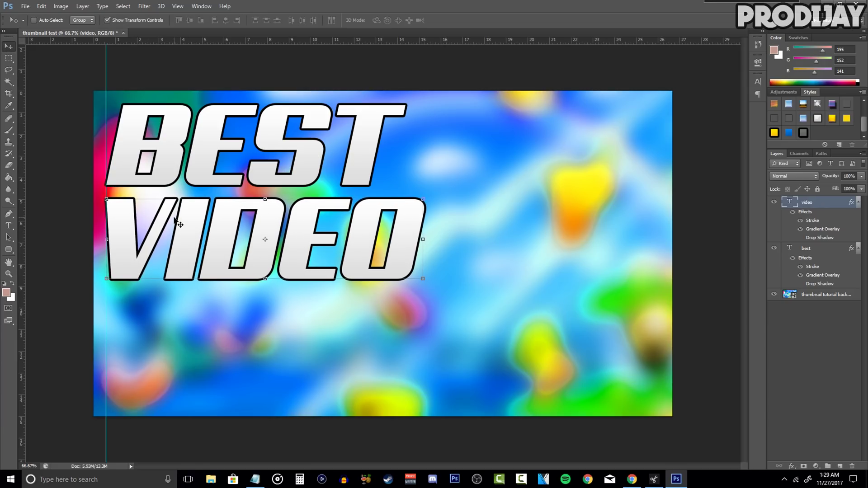
{"action": "left_click", "coordinate": [285, 283]}
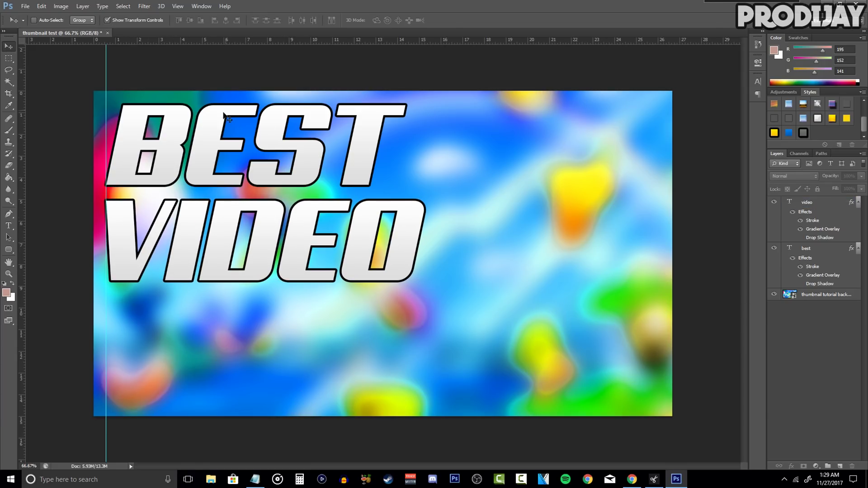
- Duplicate the VIDEO layer as a third line, retype it as EVER! and align it below
{"action": "right_click", "coordinate": [816, 206]}
{"action": "left_click", "coordinate": [705, 140]}
{"action": "key", "text": "Return"}
{"action": "left_click_drag", "start_coordinate": [300, 229], "coordinate": [300, 328]}
{"action": "left_click", "coordinate": [253, 307]}
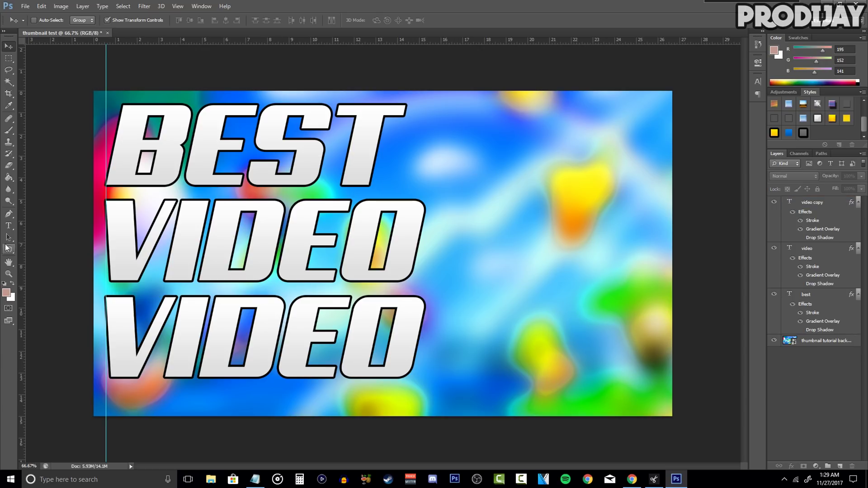
{"action": "double_click", "coordinate": [789, 202]}
{"action": "type", "text": "ever!"}
{"action": "key", "text": "ctrl+Return"}
{"action": "left_click_drag", "start_coordinate": [134, 319], "coordinate": [136, 319]}
{"action": "left_click", "coordinate": [199, 306]}
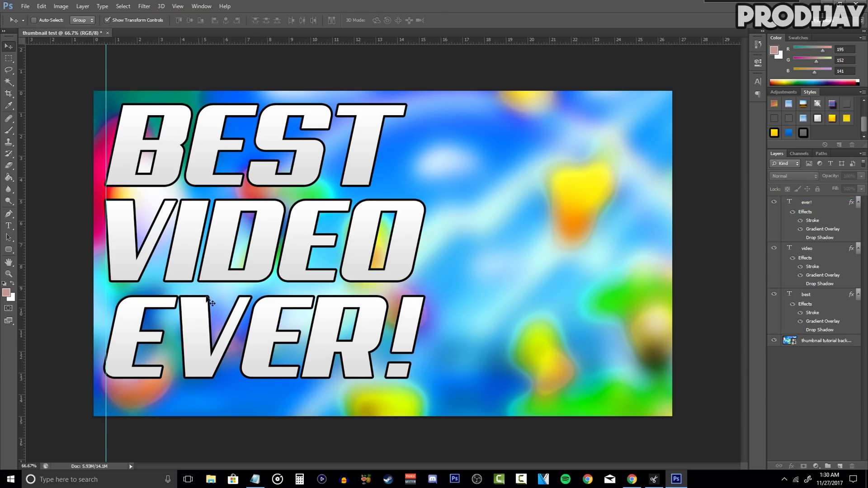
{"action": "left_click", "coordinate": [259, 312]}
{"action": "left_click", "coordinate": [301, 290]}
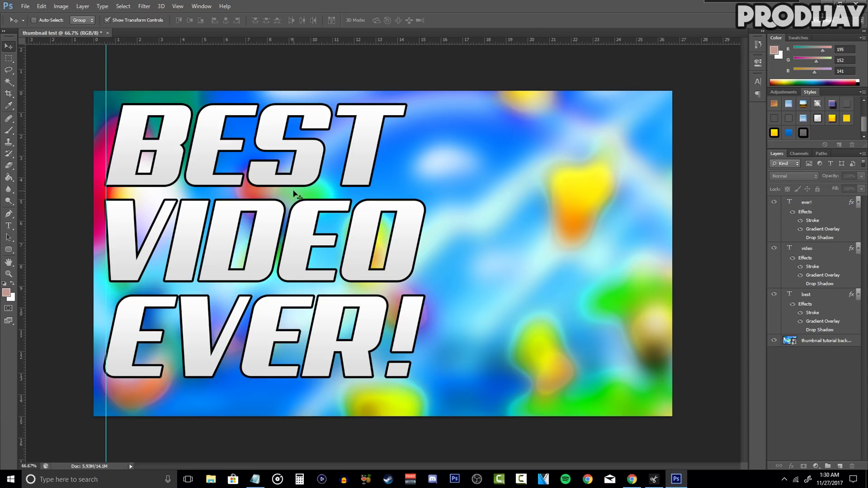
- Give VIDEO a blue preset gradient overlay
{"action": "left_click", "coordinate": [812, 248]}
{"action": "double_click", "coordinate": [803, 275]}
{"action": "left_click", "coordinate": [606, 176]}
{"action": "left_click", "coordinate": [725, 116]}
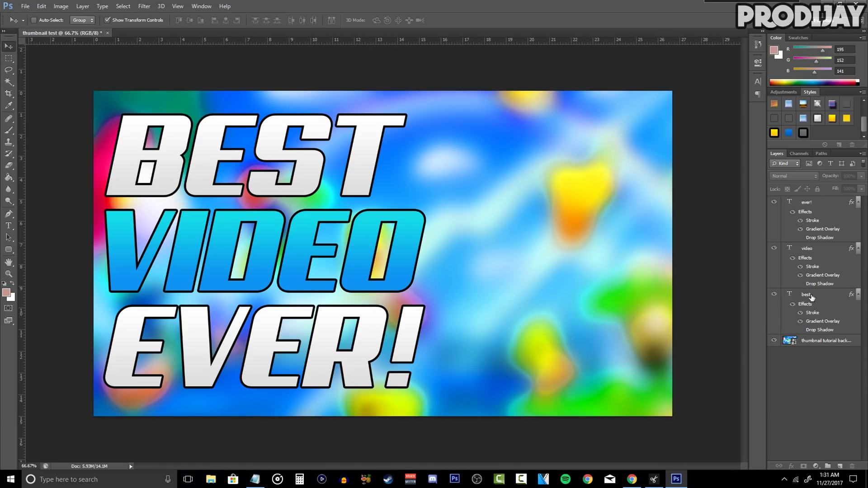
- Select the BEST, VIDEO and EVER! layers together and bring up their layer options
{"action": "left_click", "coordinate": [808, 295]}
{"action": "left_click", "coordinate": [807, 248], "text": "ctrl"}
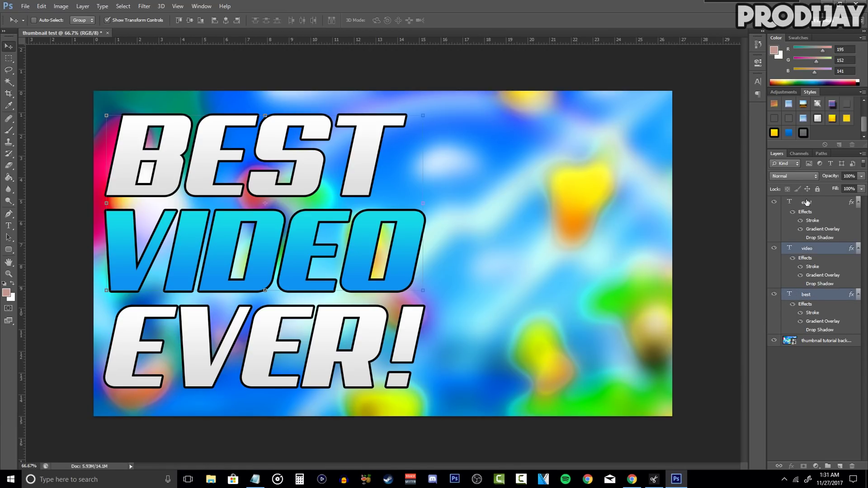
{"action": "left_click", "coordinate": [807, 202], "text": "ctrl"}
{"action": "right_click", "coordinate": [811, 206]}
- Merge the three text layers and thicken the black stroke around them
{"action": "left_click", "coordinate": [723, 329]}
{"action": "double_click", "coordinate": [836, 203]}
{"action": "left_click", "coordinate": [486, 167]}
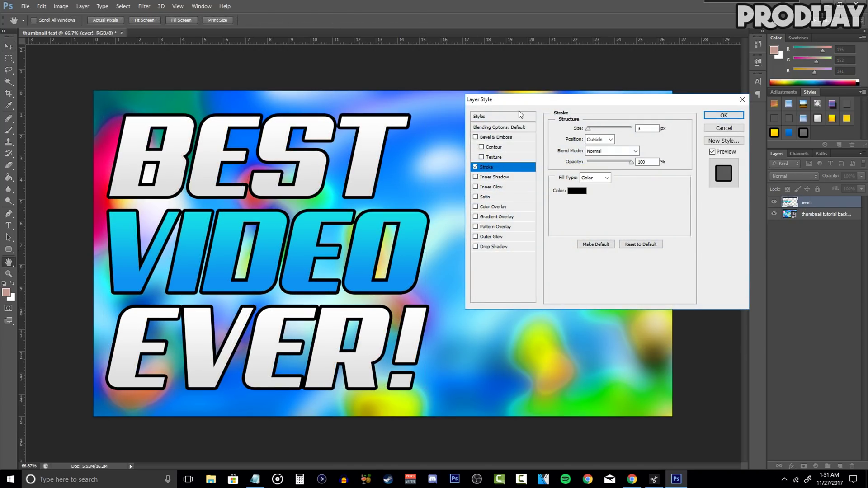
{"action": "left_click_drag", "start_coordinate": [520, 99], "coordinate": [557, 97]}
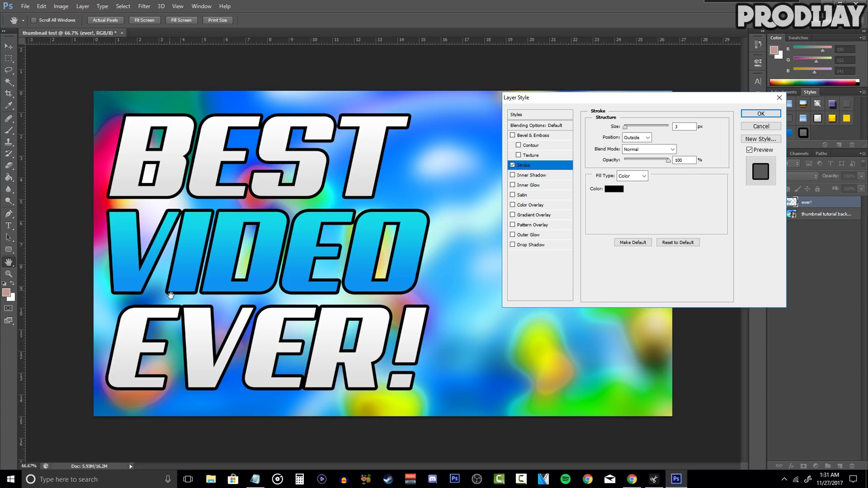
{"action": "left_click_drag", "start_coordinate": [627, 130], "coordinate": [635, 130]}
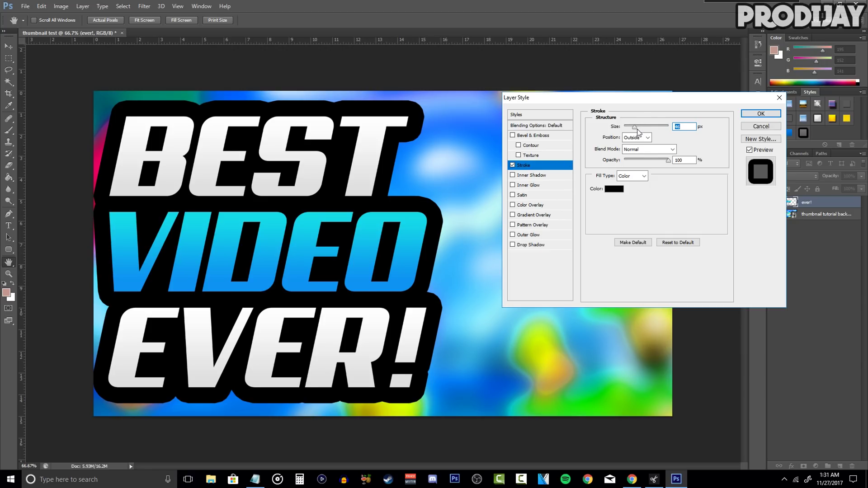
{"action": "left_click", "coordinate": [773, 115]}
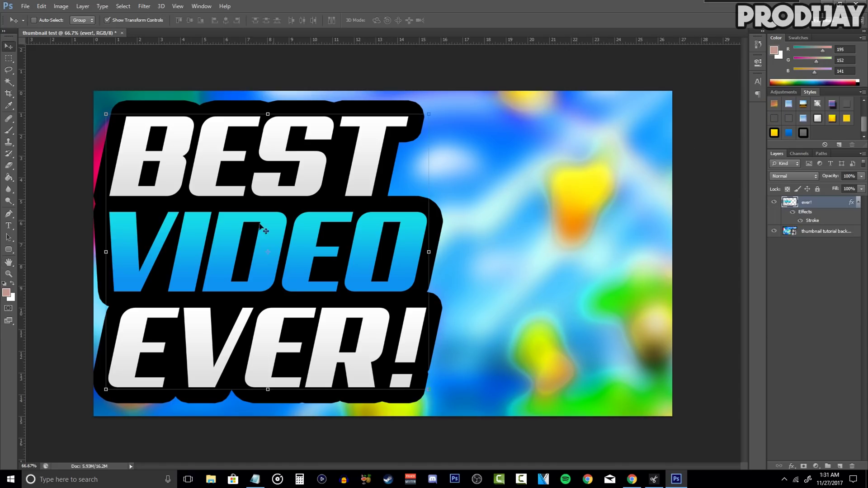
- Shrink the merged text to about 95.8% and shift it right and slightly down
{"action": "left_click_drag", "start_coordinate": [226, 256], "coordinate": [232, 256]}
{"action": "key", "text": "ctrl+t"}
{"action": "left_click_drag", "start_coordinate": [435, 115], "coordinate": [422, 124]}
{"action": "key", "text": "Return"}
{"action": "left_click_drag", "start_coordinate": [306, 262], "coordinate": [310, 267]}
{"action": "left_click", "coordinate": [836, 279]}
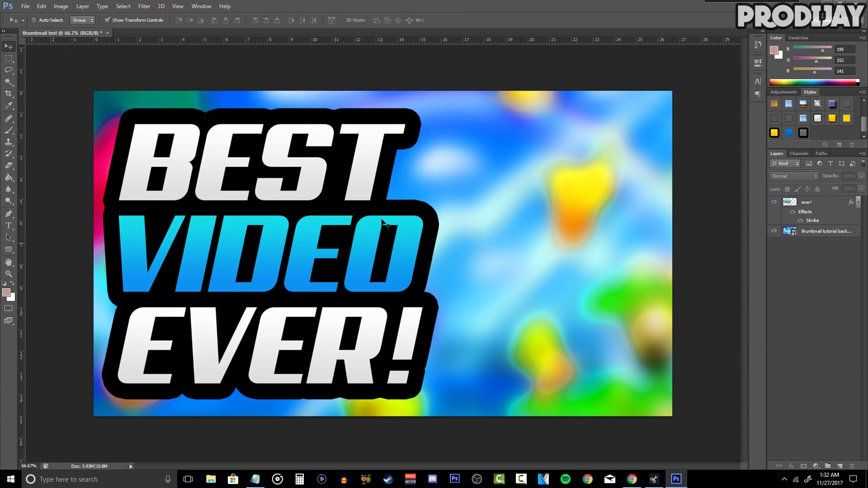